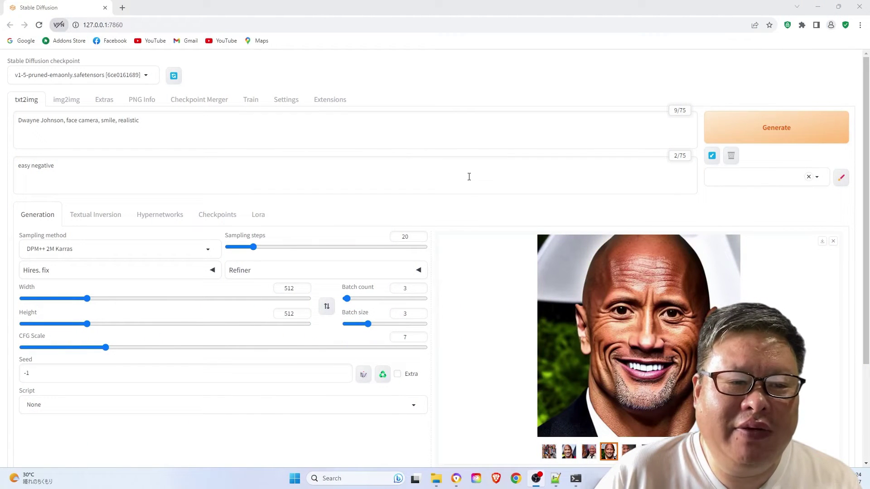
Step: Install the SadTalker extension from the Available extensions list, sorted by stars
click(327, 101)
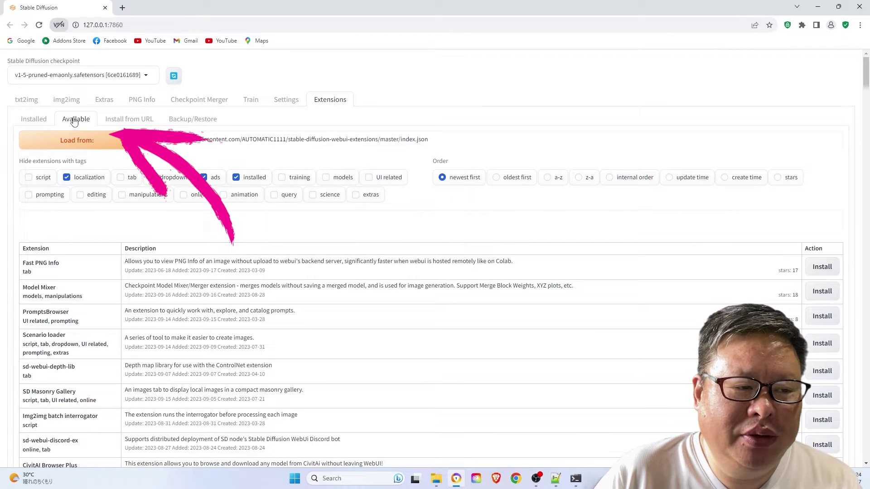
click(80, 143)
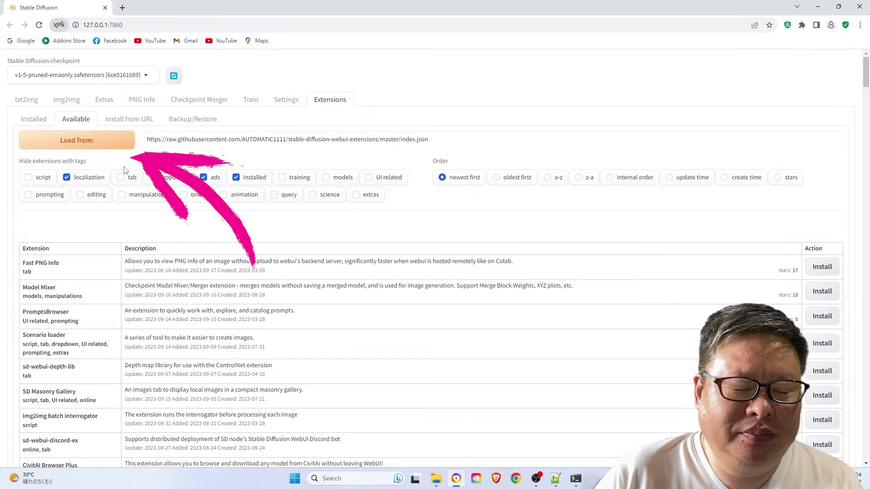
click(778, 178)
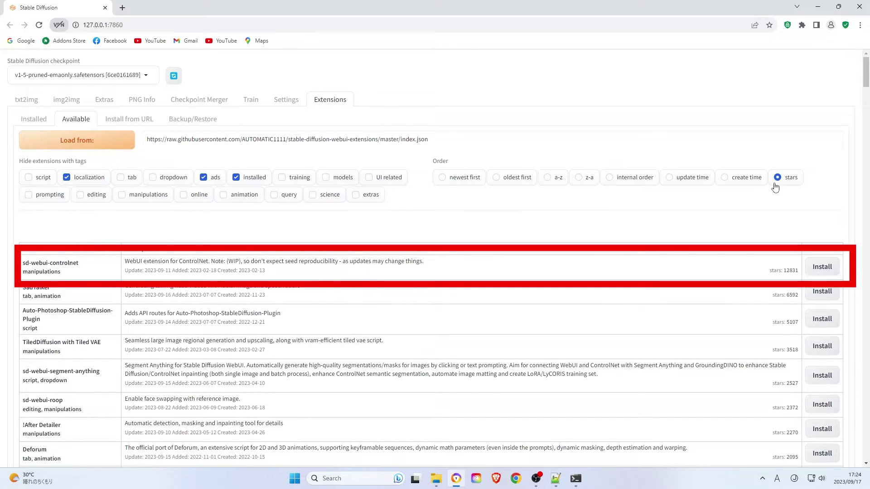
click(823, 292)
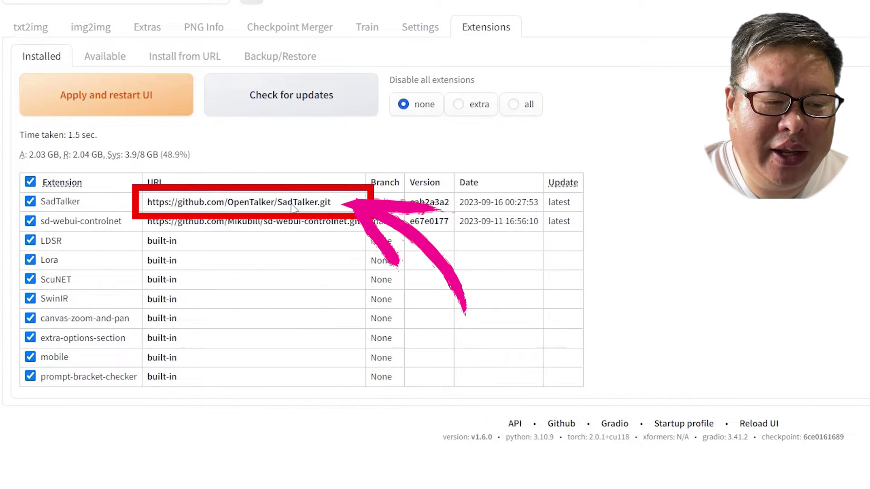
Step: Open SadTalker's GitHub page, then check extensions for updates and restart the web UI
click(293, 203)
scroll(320, 210, down, 10)
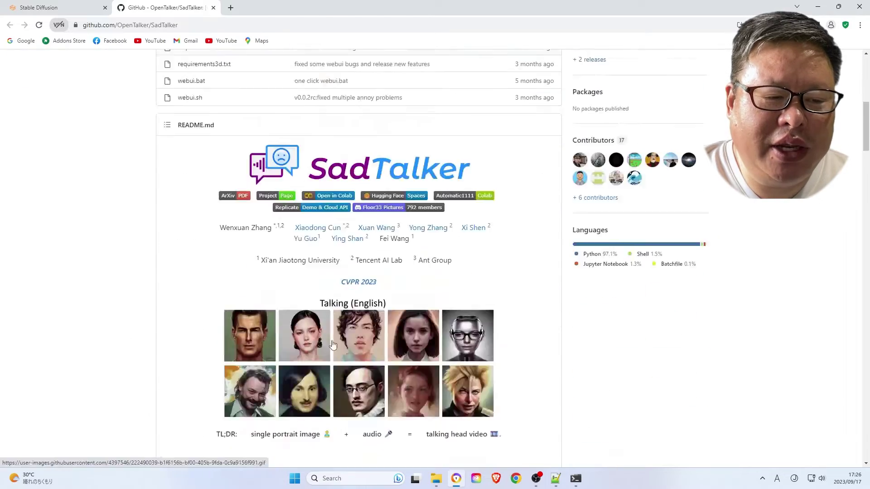
scroll(333, 345, down, 20)
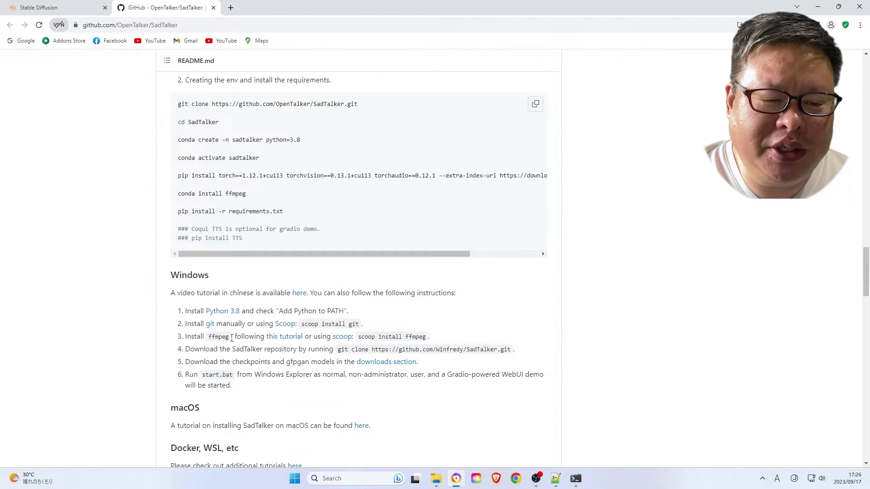
scroll(409, 288, down, 2)
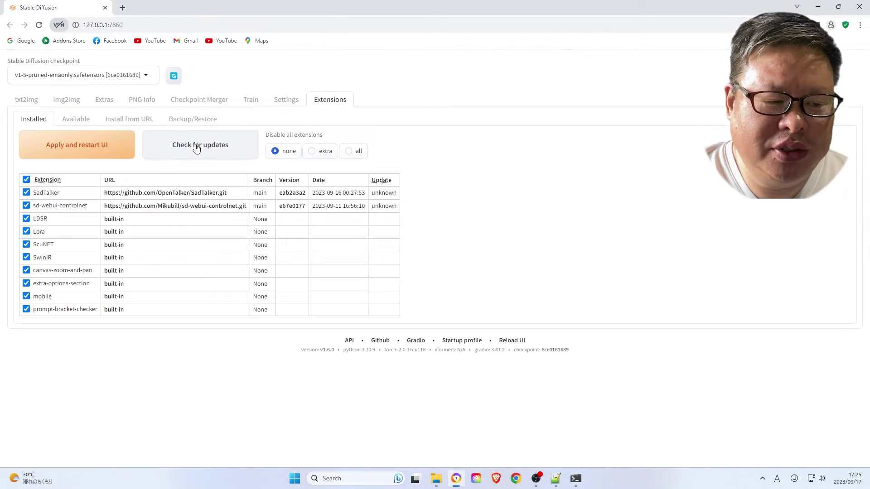
click(196, 147)
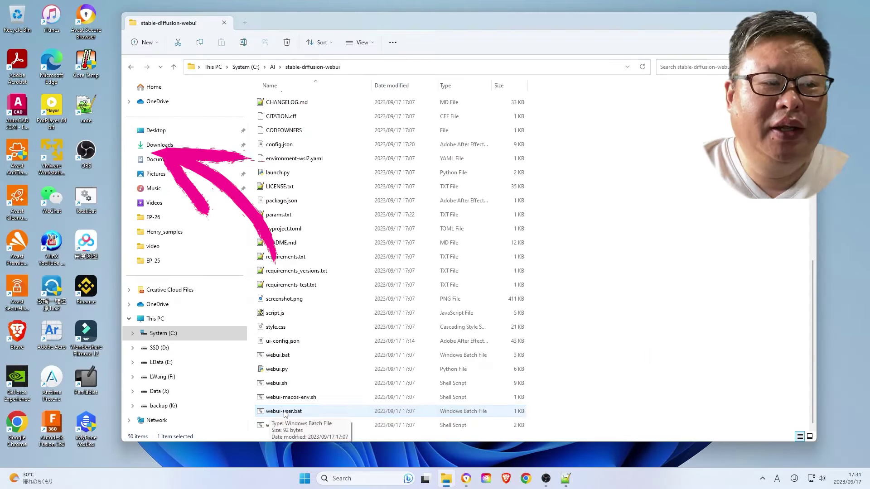
double_click(284, 411)
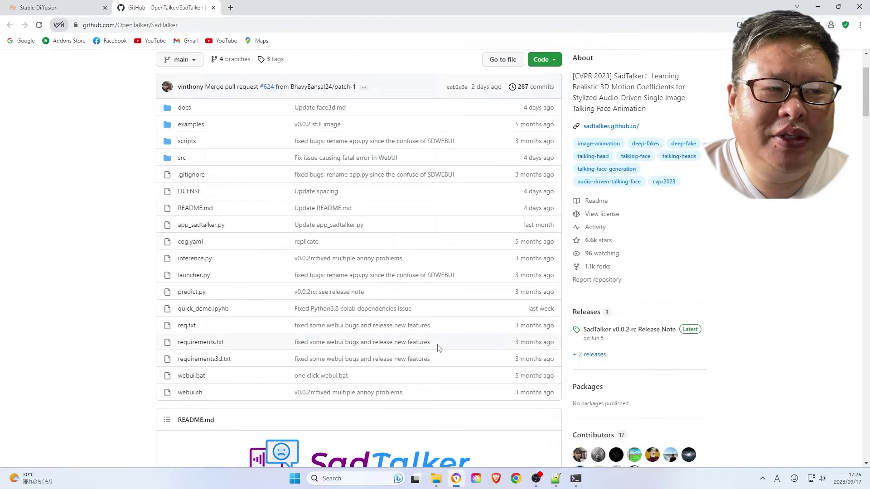
Step: Open SadTalker's Download Models link and its Releases page with the safetensors models
scroll(439, 348, down, 20)
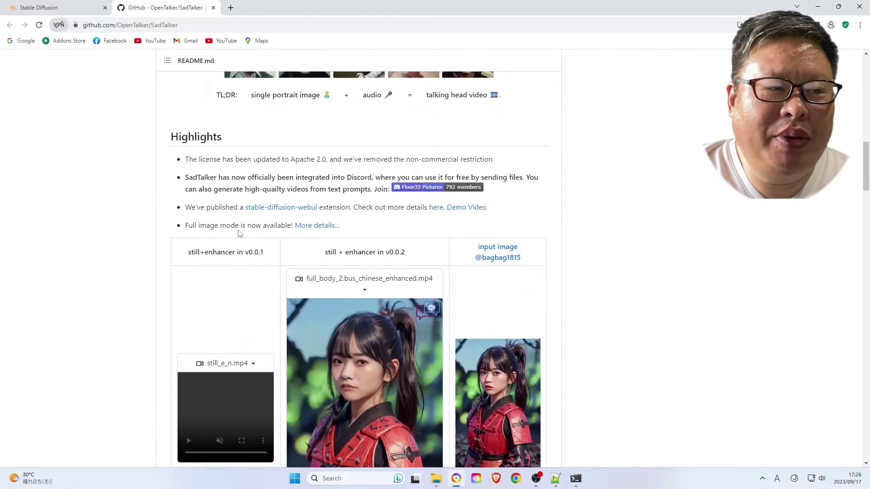
scroll(359, 258, down, 4)
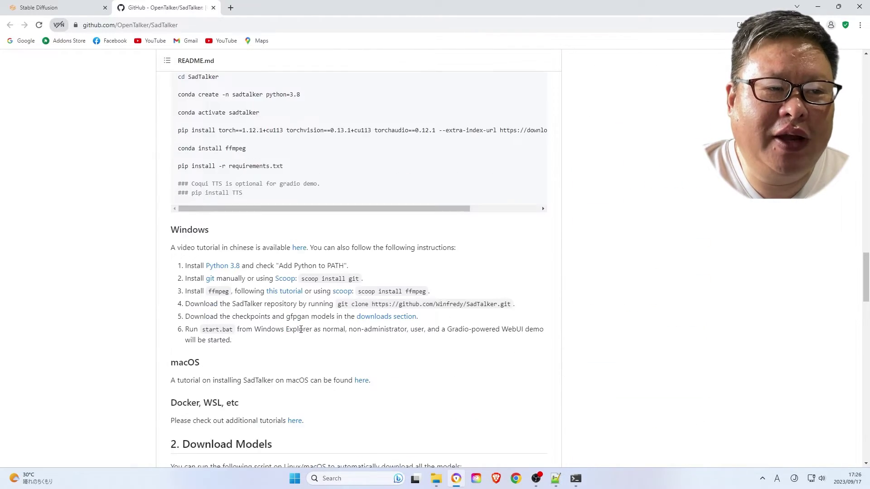
middle_click(387, 271)
scroll(195, 318, down, 4)
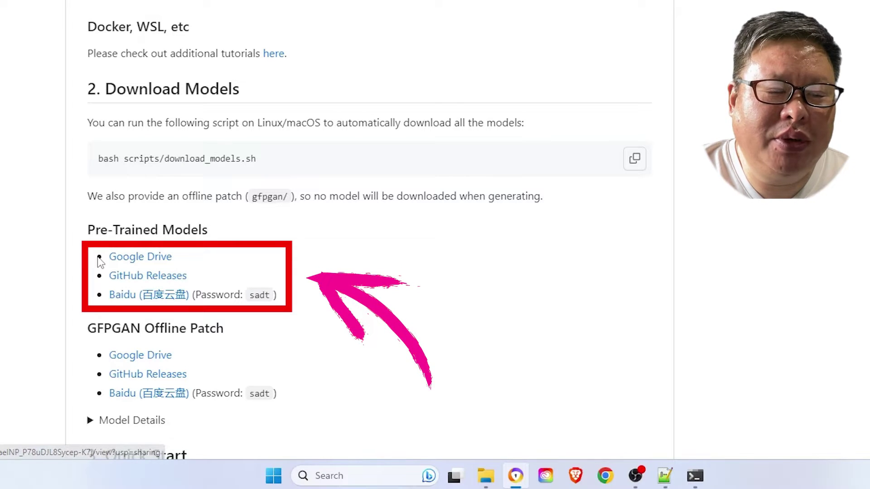
click(147, 276)
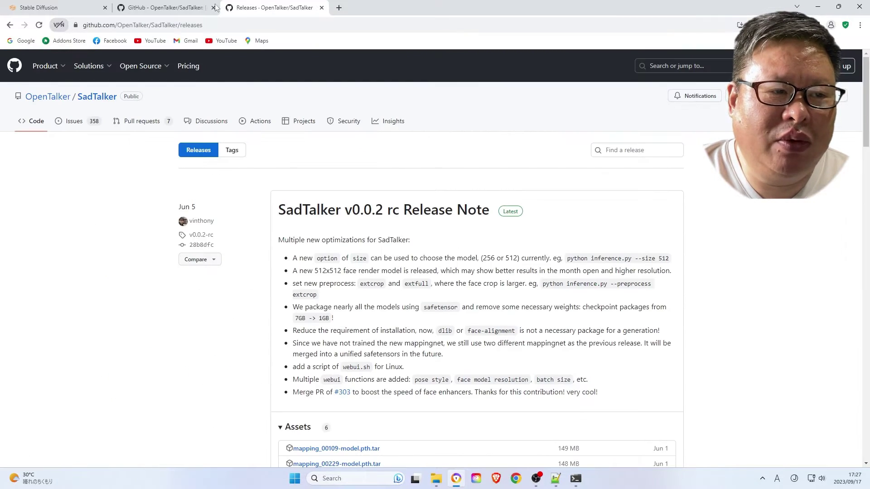
scroll(450, 377, down, 5)
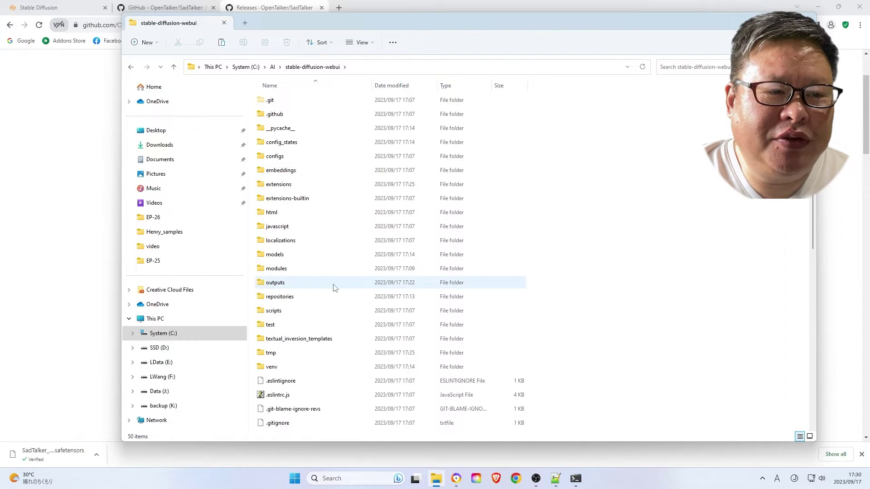
Step: Create a checkpoints folder inside extensions\SadTalker
double_click(303, 186)
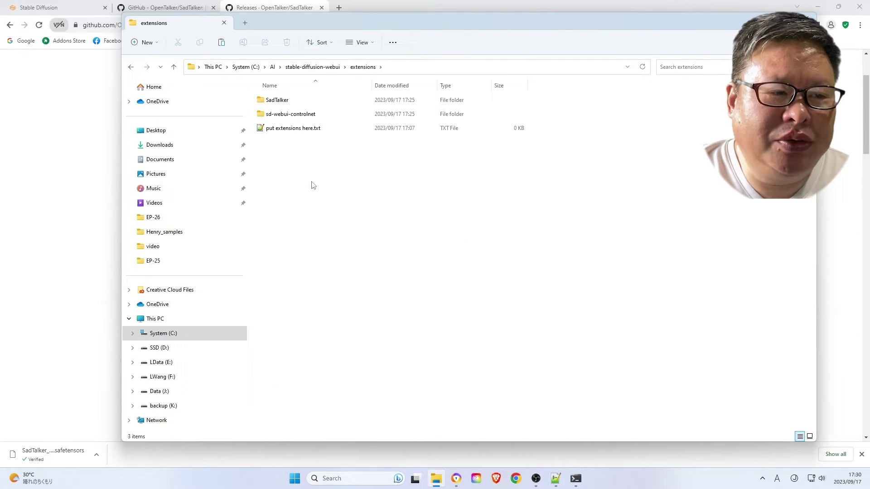
double_click(329, 104)
right_click(317, 257)
mouse_move(356, 315)
click(459, 170)
text(checkpoints)
key(Return)
key(Return)
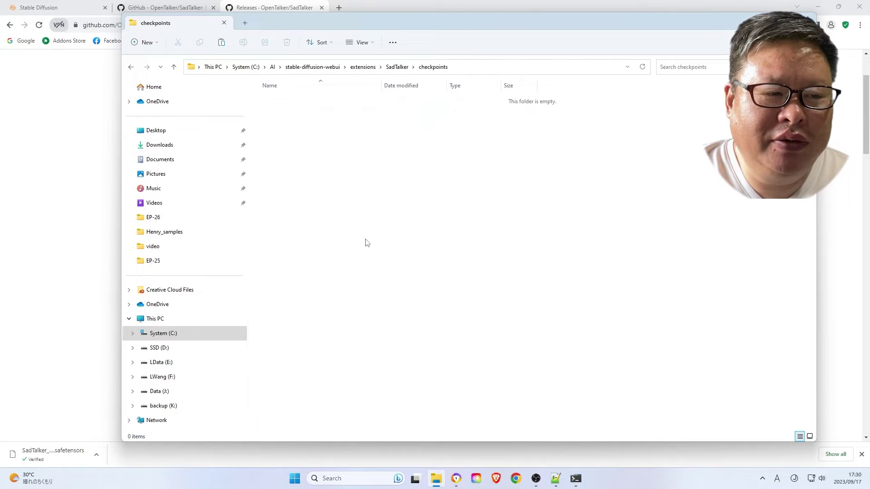
Step: Paste SadTalker_V0.0.2_512.safetensors into the checkpoints folder
key(ctrl+v)
click(356, 156)
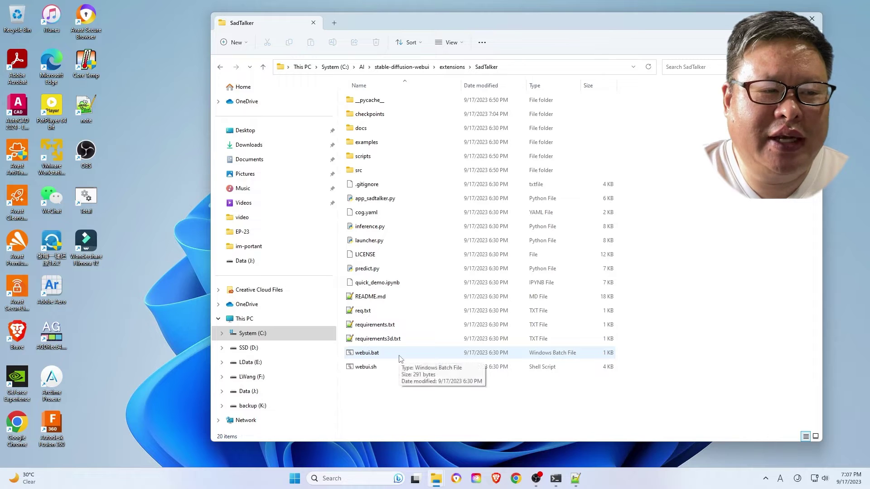
click(401, 358)
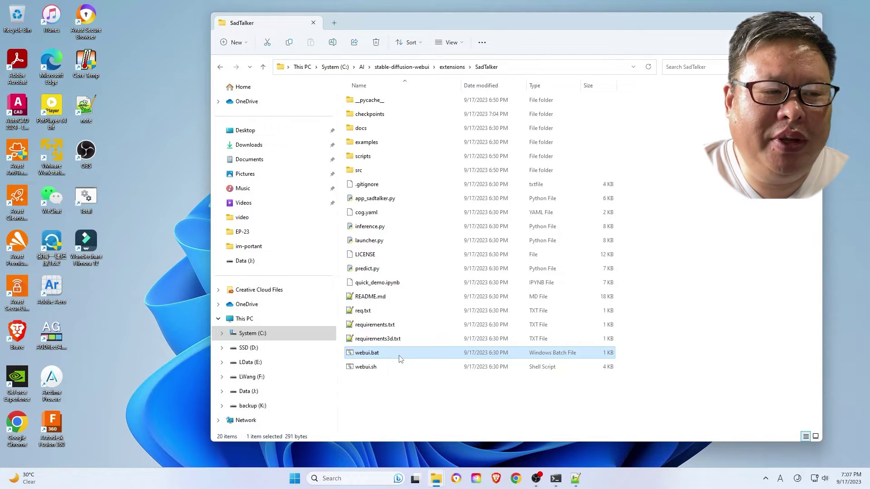
double_click(400, 358)
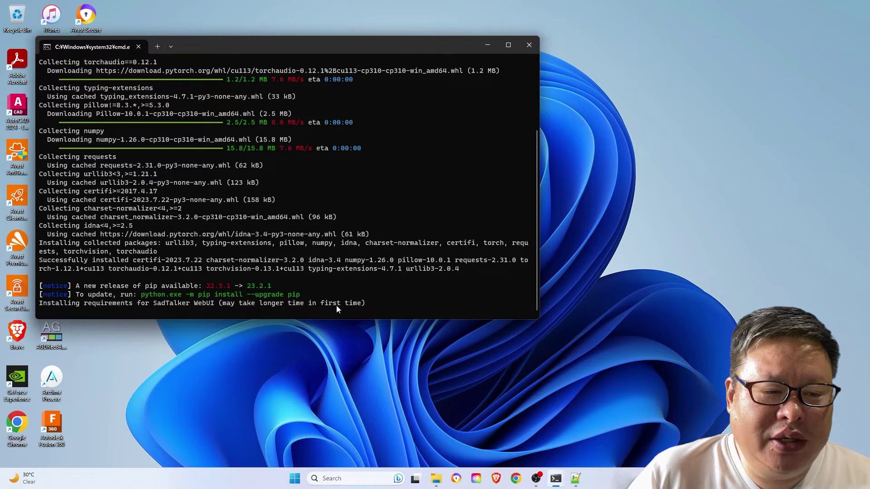
drag(229, 308, 365, 308)
click(398, 306)
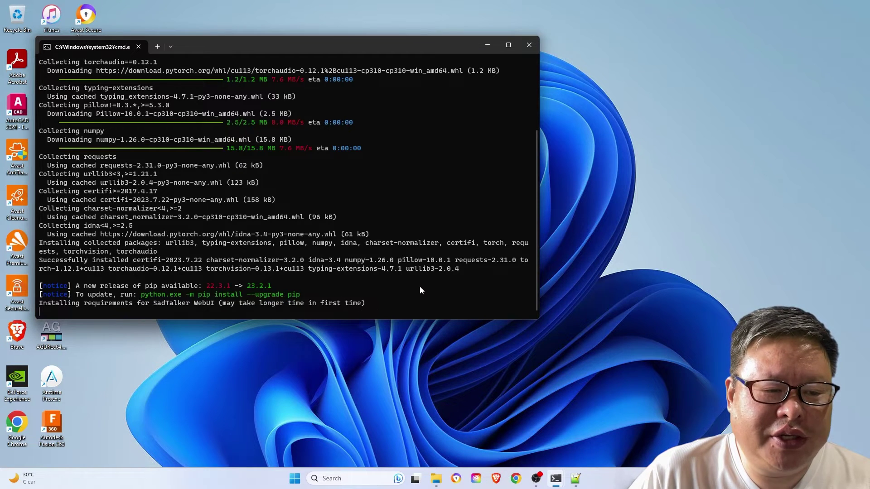
scroll(422, 283, up, 4)
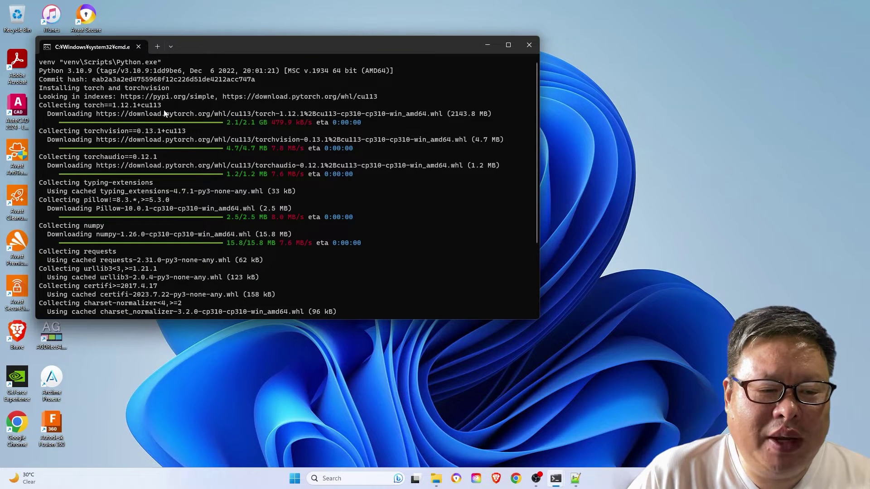
scroll(455, 266, down, 4)
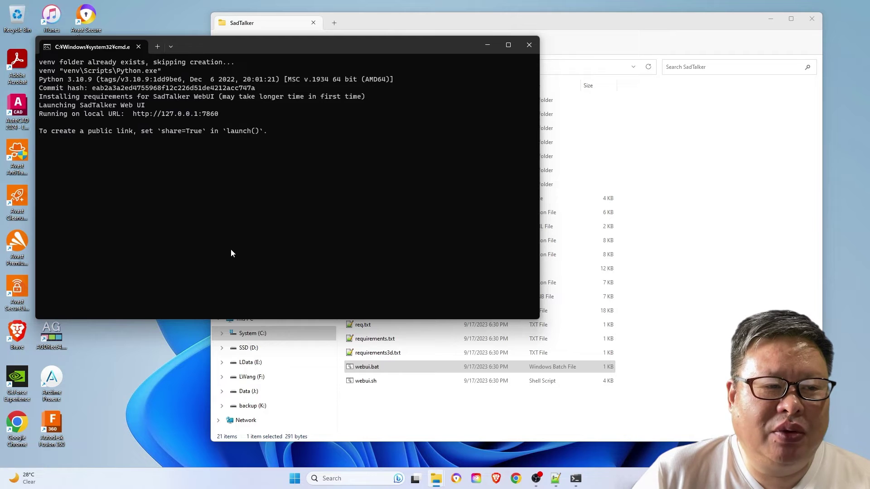
Step: Upload the hat-wearing man's portrait as the SadTalker source image
click(497, 479)
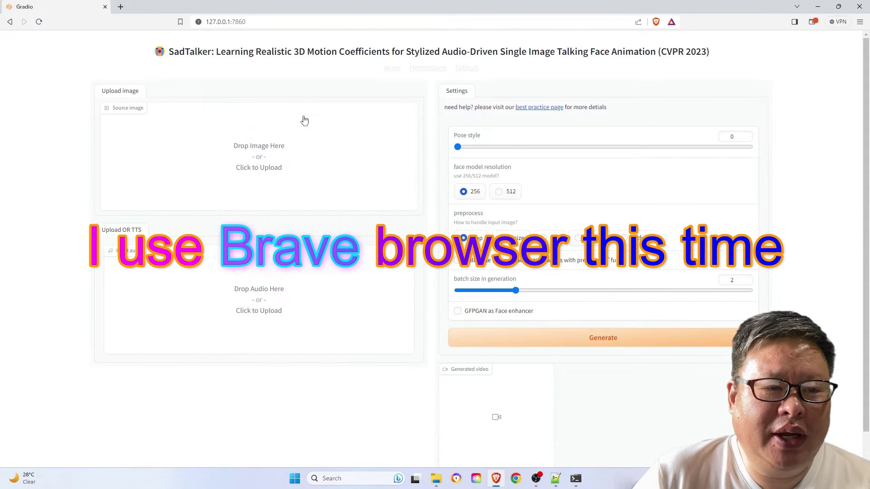
click(260, 146)
click(358, 229)
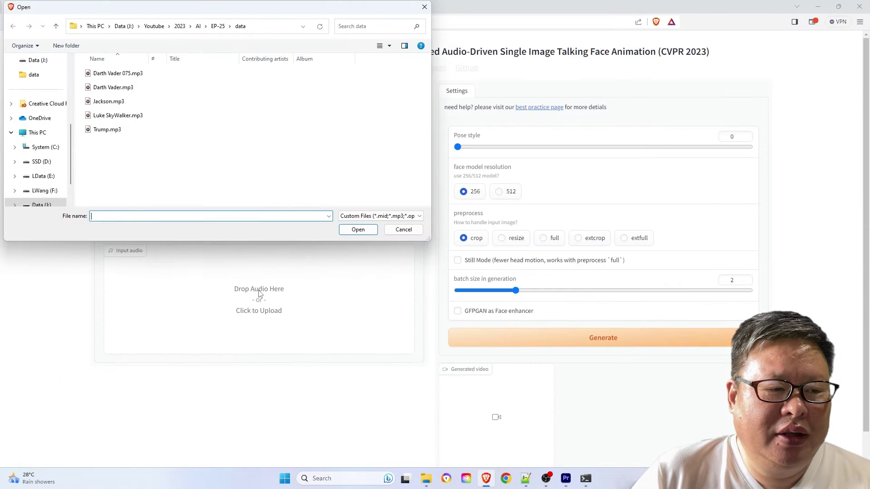
Step: Load Jackson.mp3 as the input audio and play it back
click(108, 102)
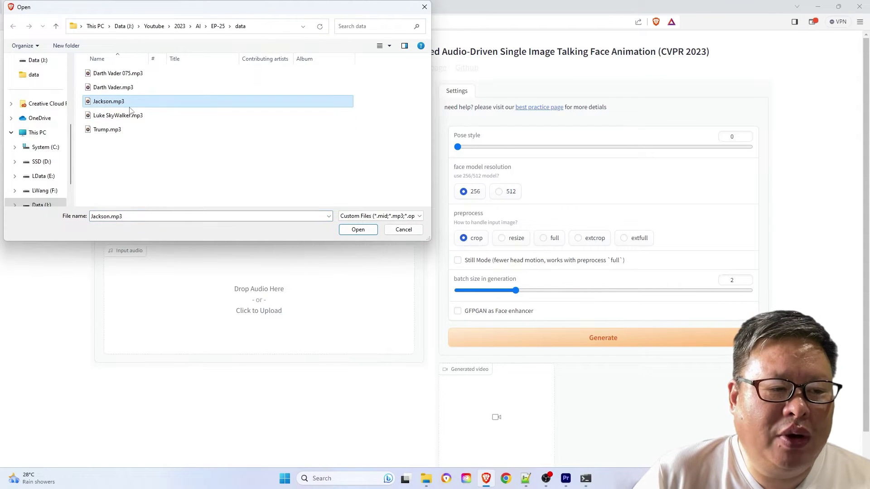
click(359, 231)
click(119, 270)
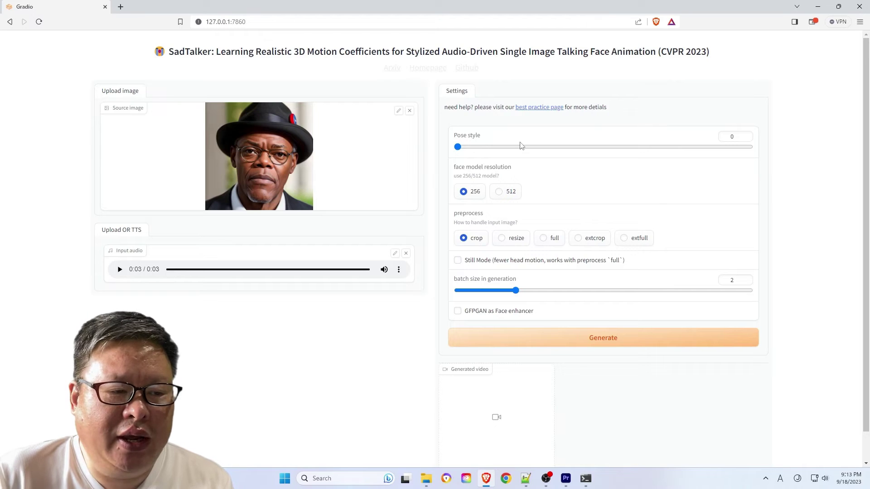
Step: Set 512 resolution, full preprocess, Still Mode and GFPGAN, then read the missing mapping_00109 model error
click(501, 192)
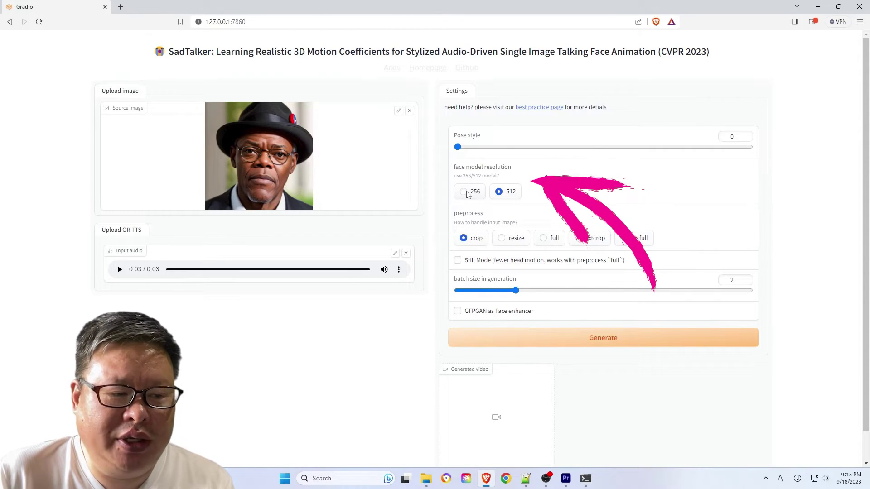
click(465, 192)
click(543, 239)
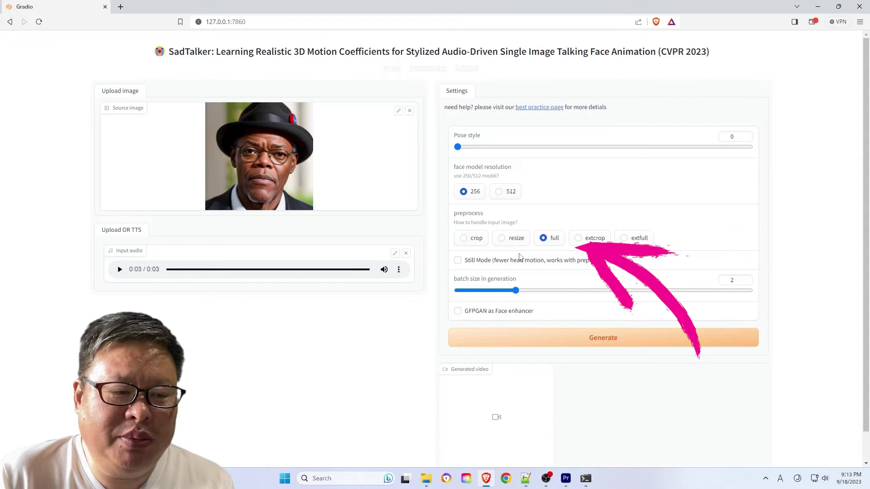
click(458, 262)
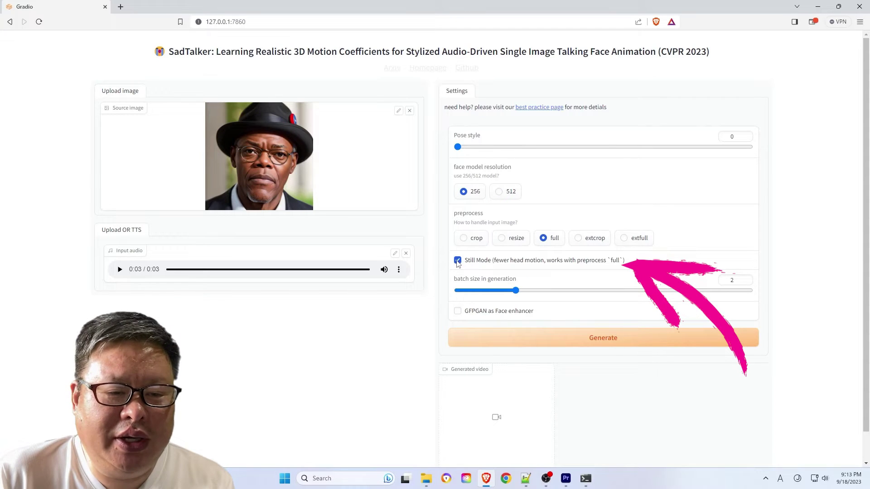
click(458, 311)
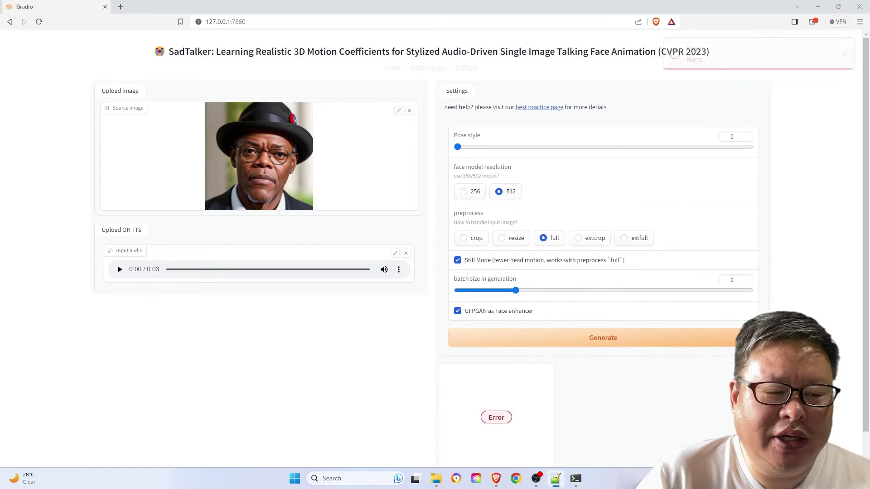
click(577, 484)
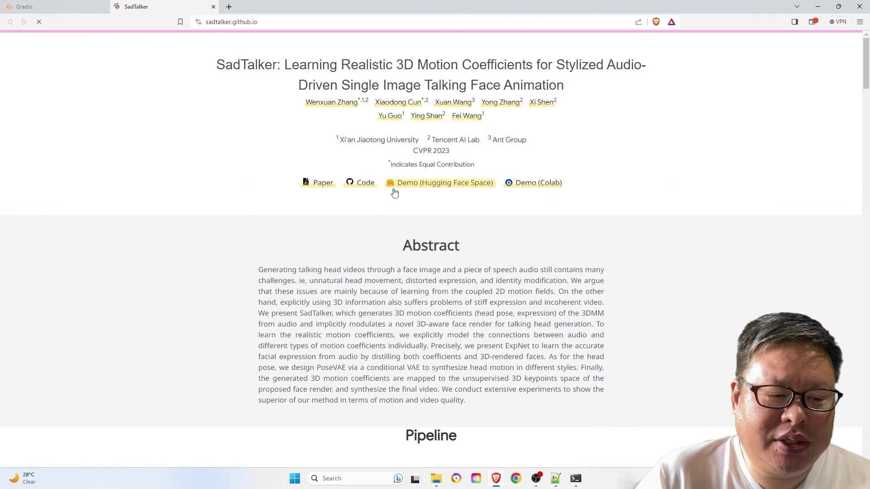
Step: Show the SadTalker release assets with both mapping files and the 256 and 512 models
scroll(394, 192, down, 10)
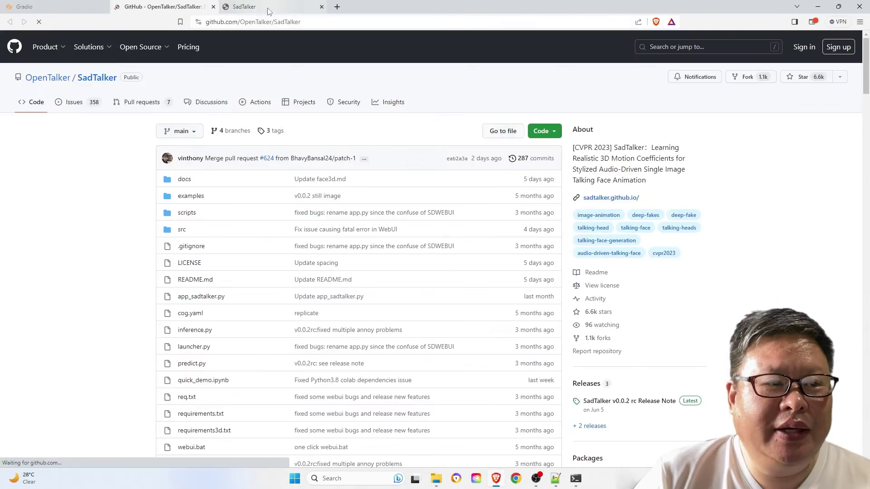
scroll(369, 365, down, 20)
scroll(370, 365, down, 15)
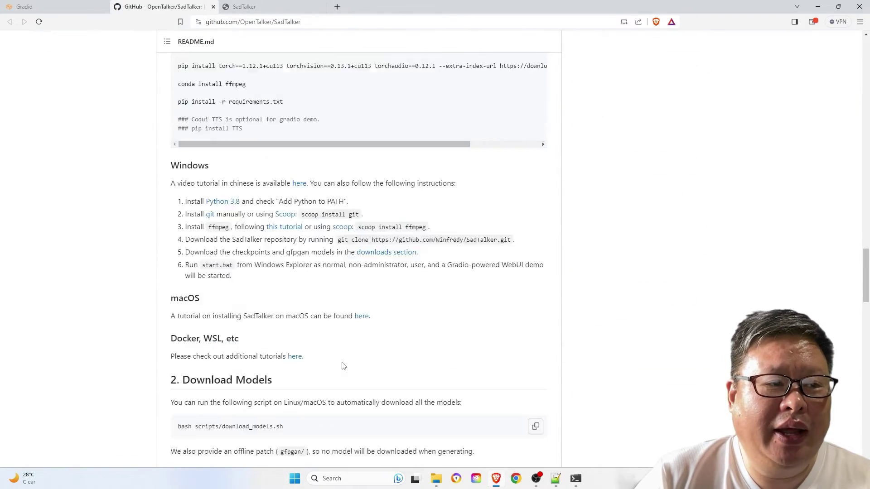
click(209, 236)
scroll(738, 221, down, 5)
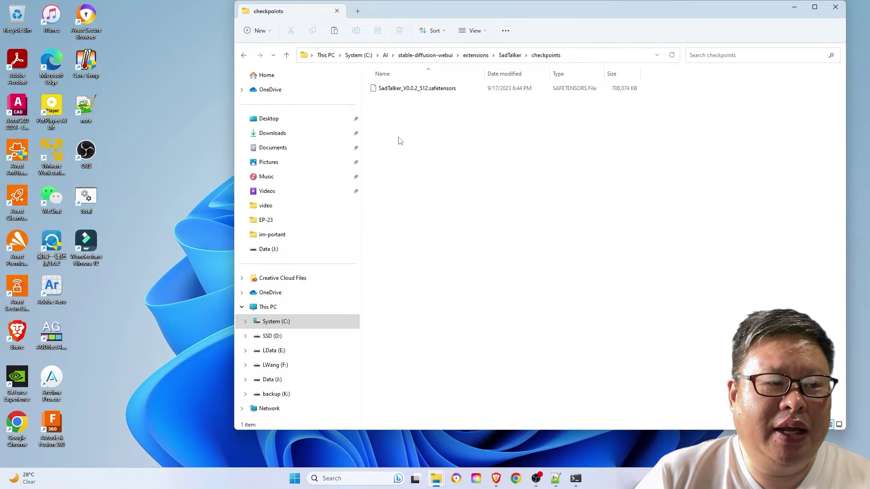
Step: Paste mapping_00109, mapping_00229 and the 256 safetensors into checkpoints, then regenerate the video
key(ctrl+v)
click(447, 202)
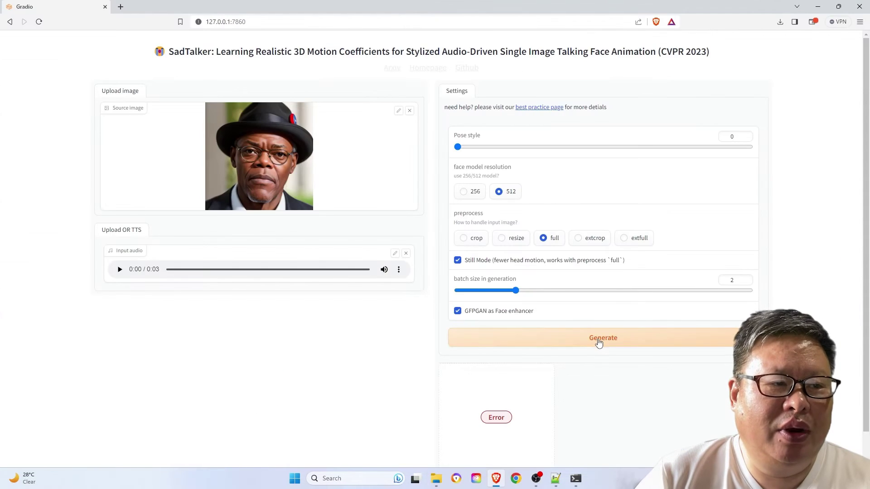
click(599, 343)
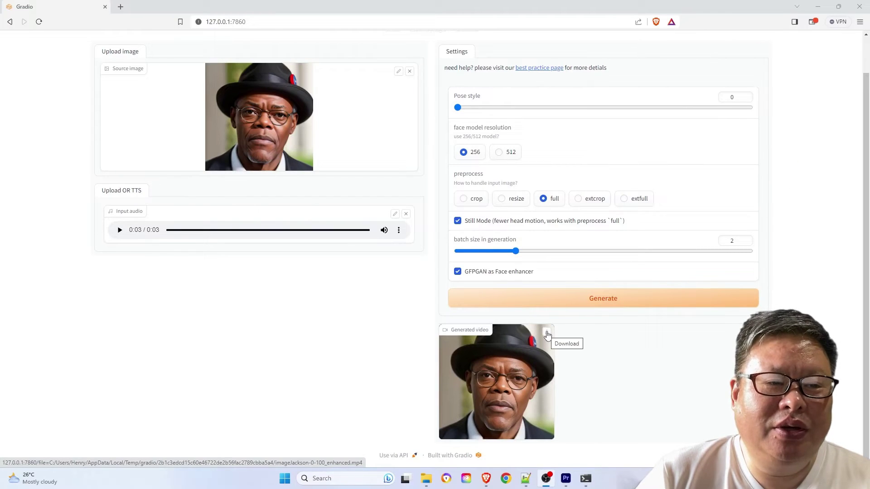
Step: Save the generated talking-head video as jackson256.mp4 in the EP-25 folder
right_click(498, 363)
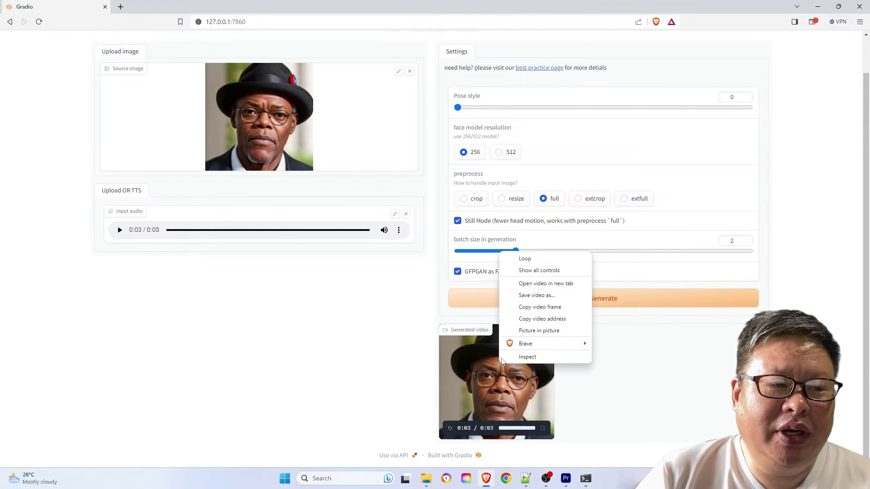
click(525, 296)
text(jackson2.mp4)
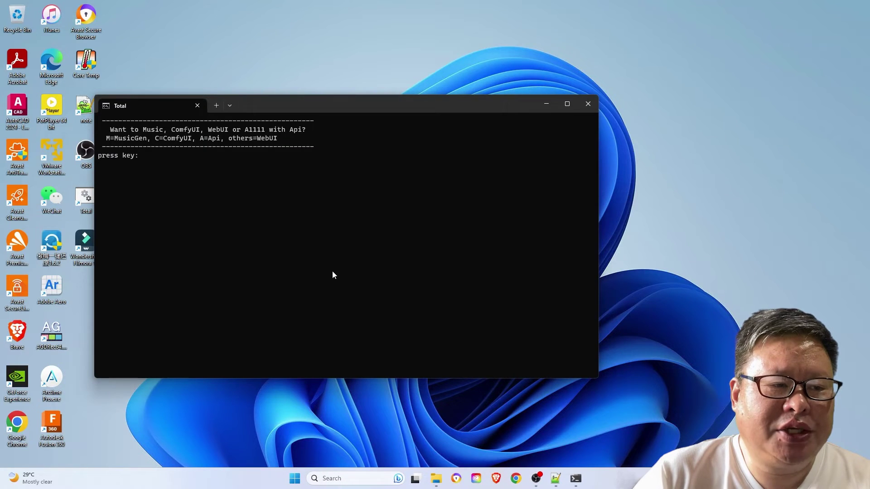
key(Return)
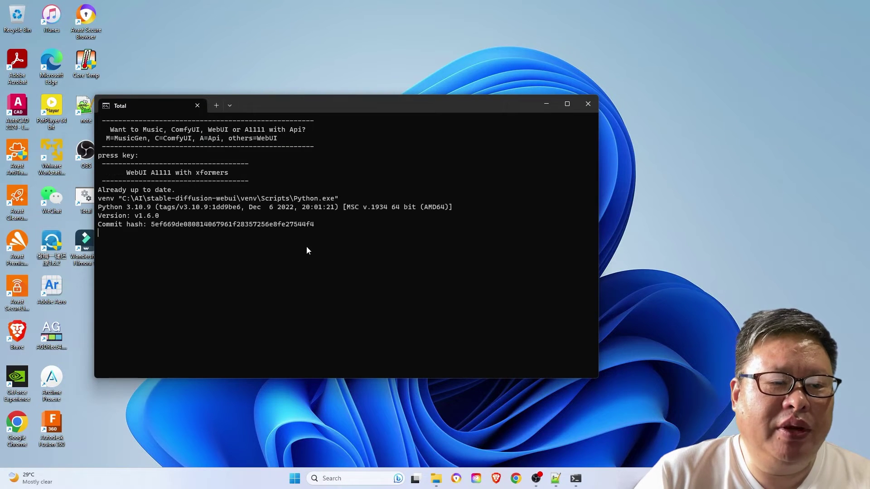
Step: Open the SadTalker tab and load the 11-second audio clip
drag(385, 103, 383, 88)
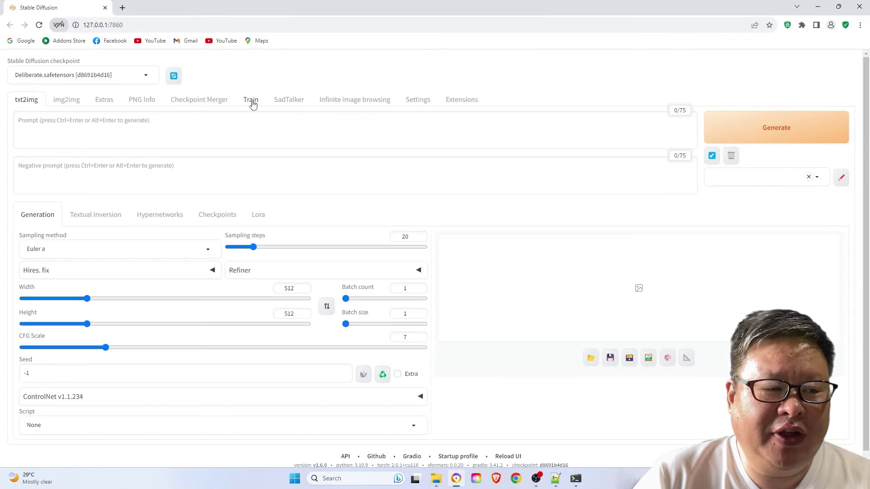
click(289, 101)
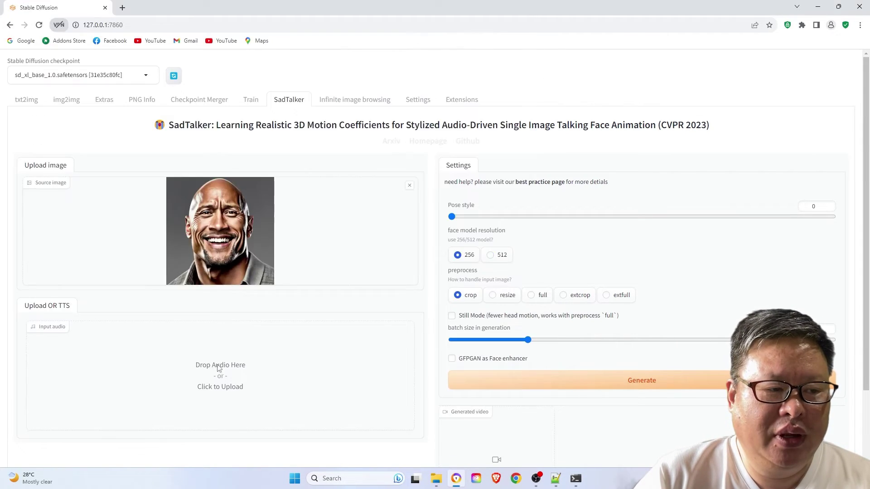
click(220, 371)
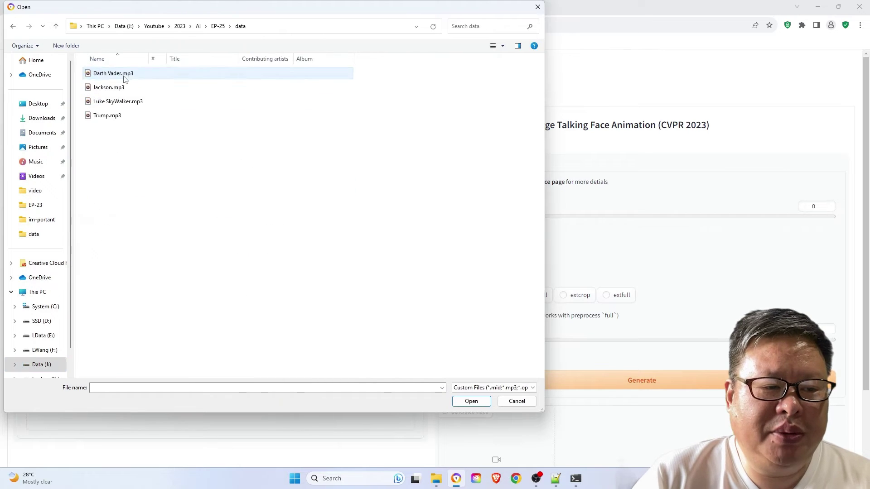
double_click(121, 84)
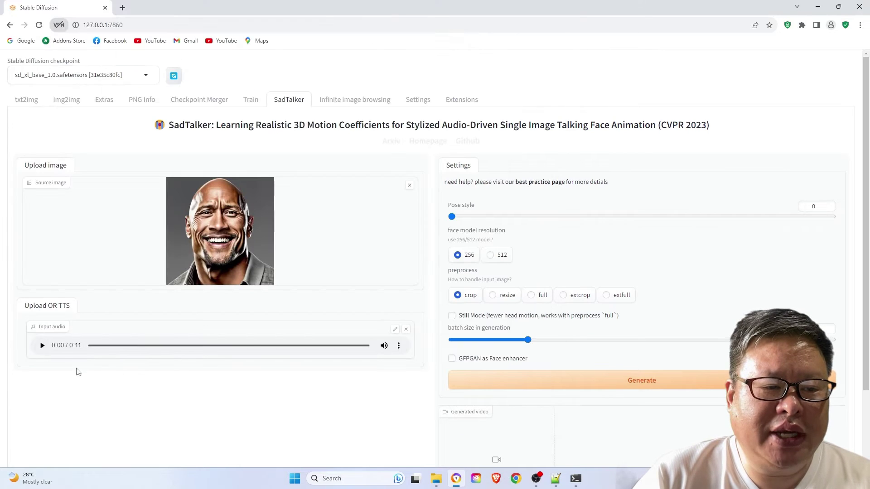
Step: Set 512 face resolution and full preprocessing, and enable Still Mode and GFPGAN
click(491, 255)
click(531, 295)
click(451, 316)
click(451, 359)
scroll(453, 359, down, 2)
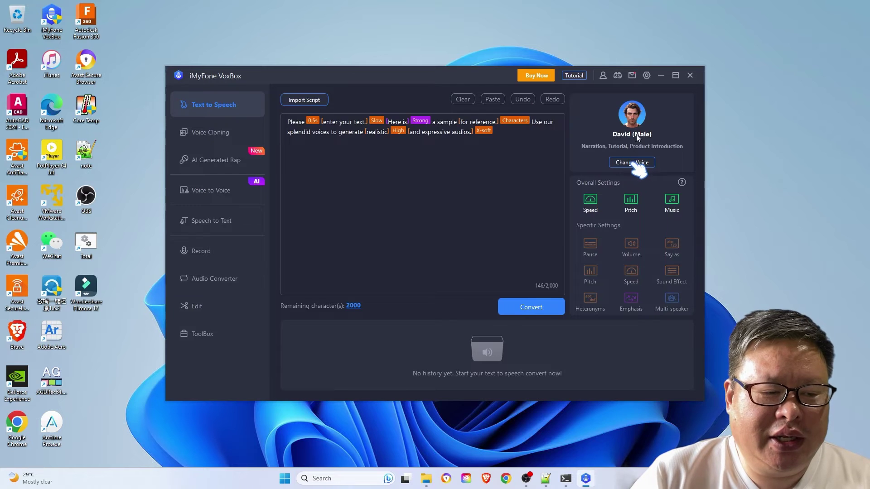
Step: Open VoxBox's voice picker and place the cursor in its voice search box
click(630, 164)
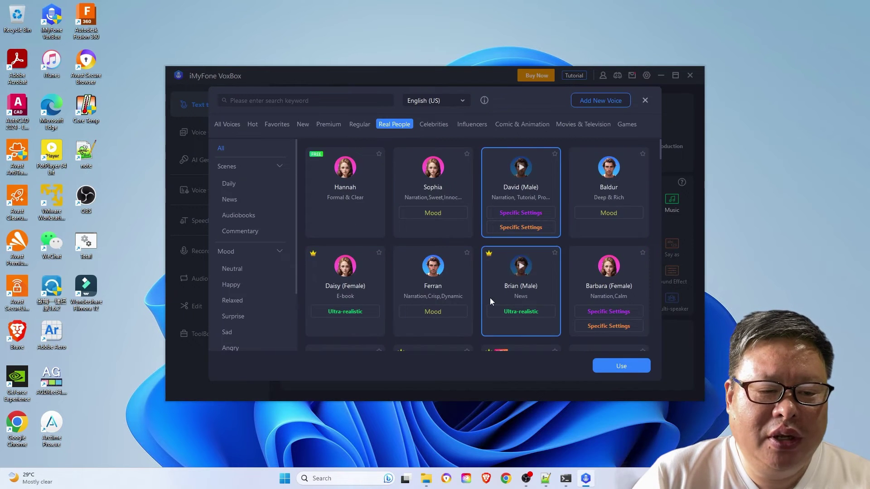
click(267, 101)
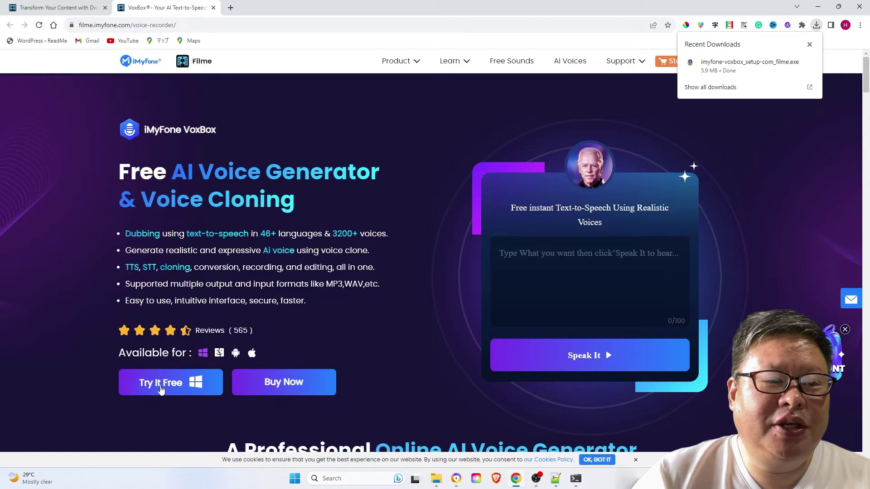
Step: Run the downloaded VoxBox installer from its folder and start VoxBox once installed
click(795, 64)
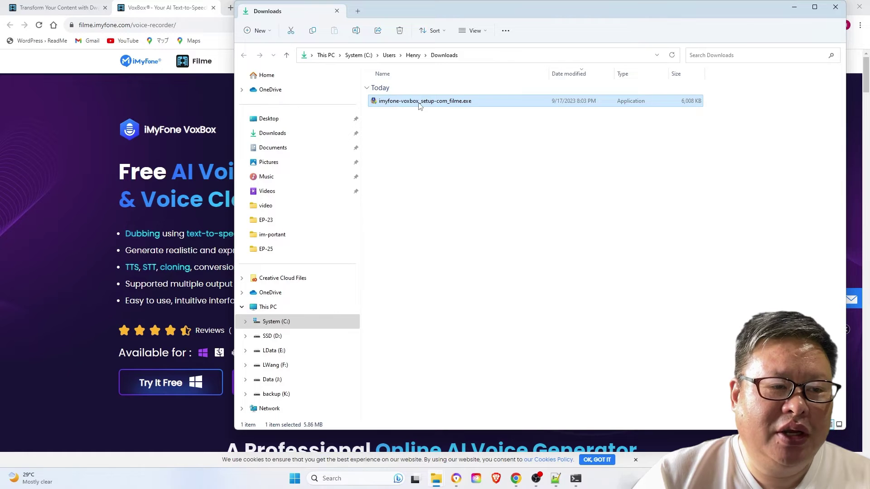
double_click(419, 102)
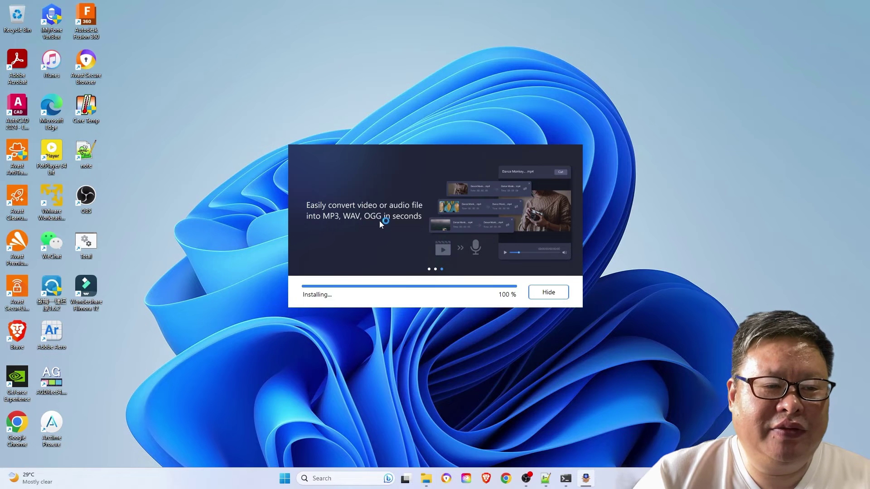
click(439, 239)
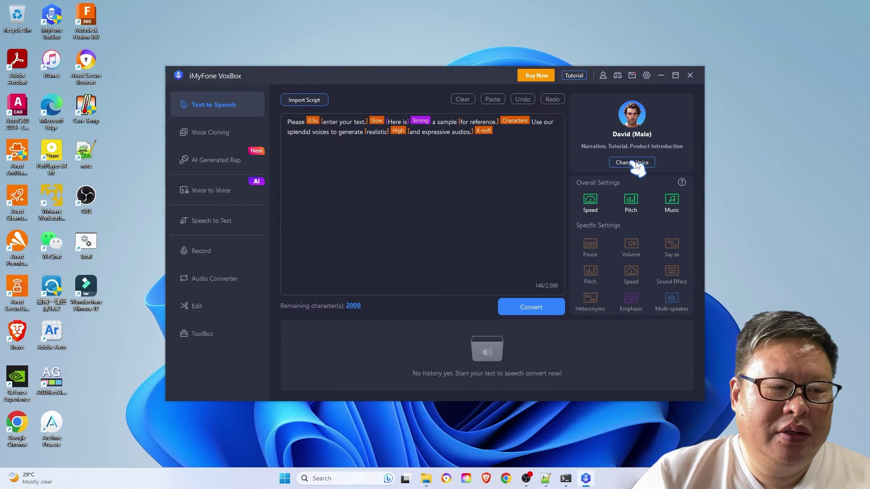
Step: Convert the script with the Luke SkyWalker voice into a 10-second clip and play it
click(635, 163)
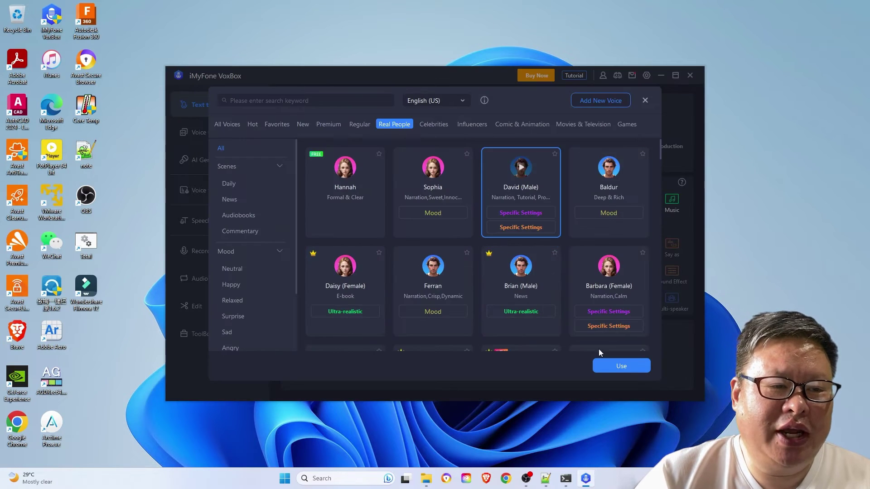
click(267, 101)
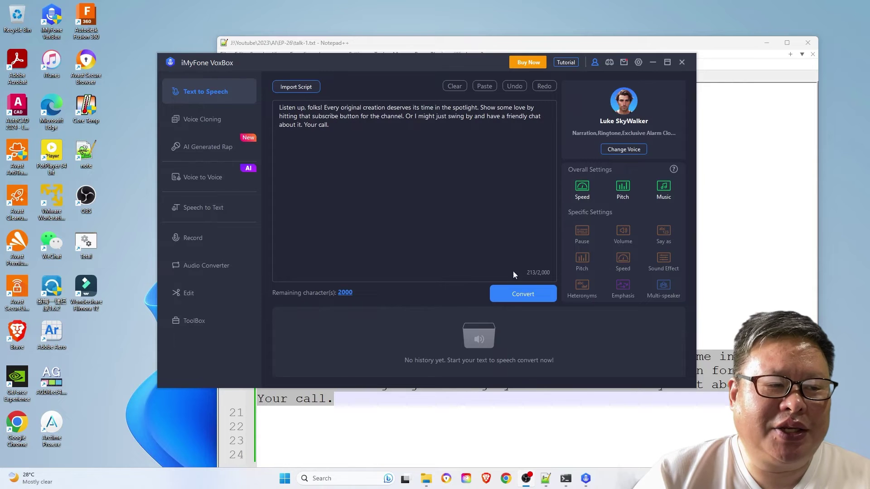
click(525, 296)
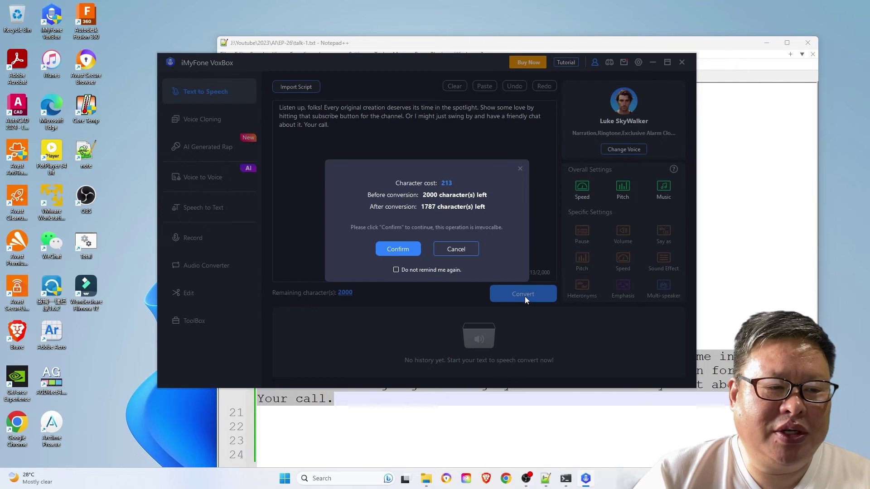
click(397, 250)
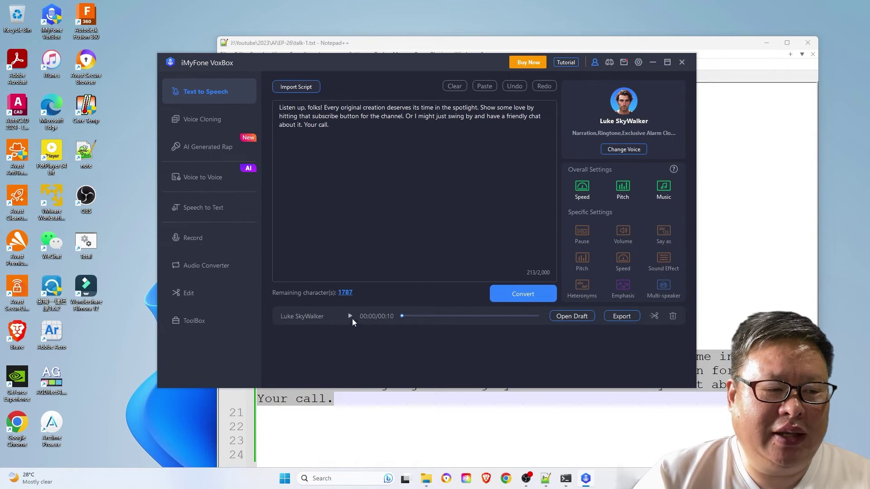
click(350, 317)
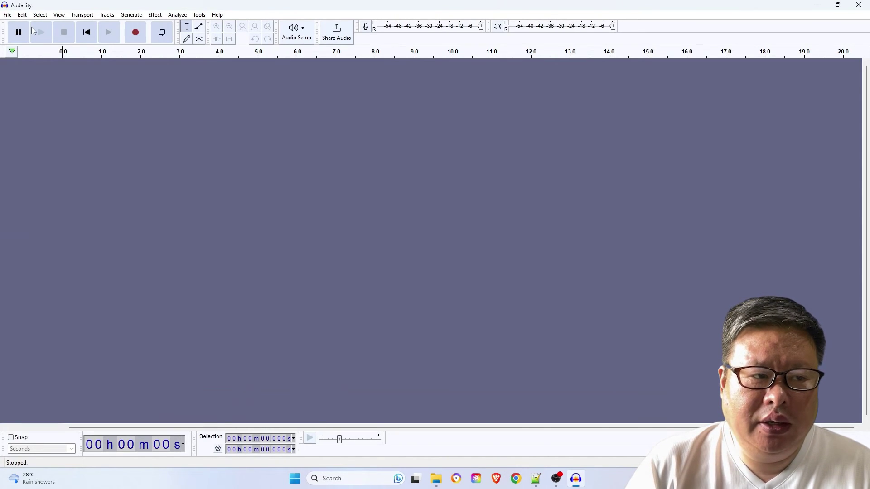
Step: Open Darth Vader.mp3 in Audacity
click(7, 15)
click(25, 33)
click(161, 174)
click(476, 328)
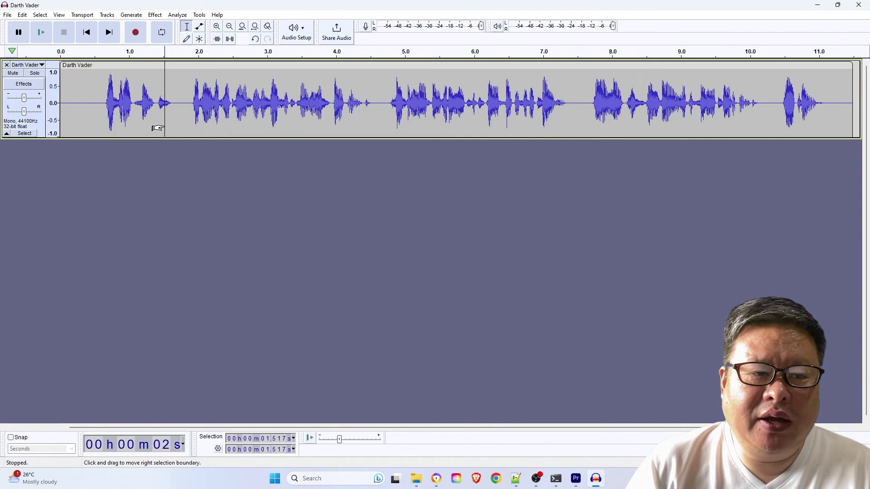
Step: Slow the whole Darth Vader track to 0.75 speed
key(ctrl+a)
click(155, 15)
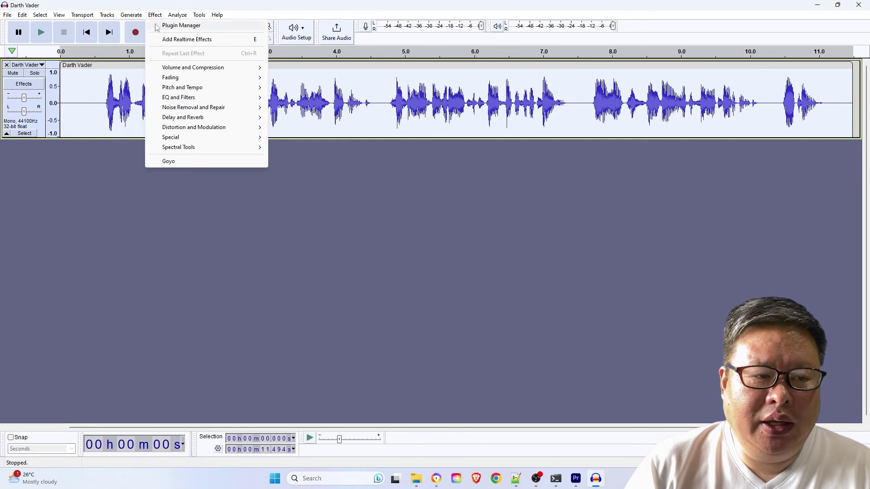
mouse_move(183, 91)
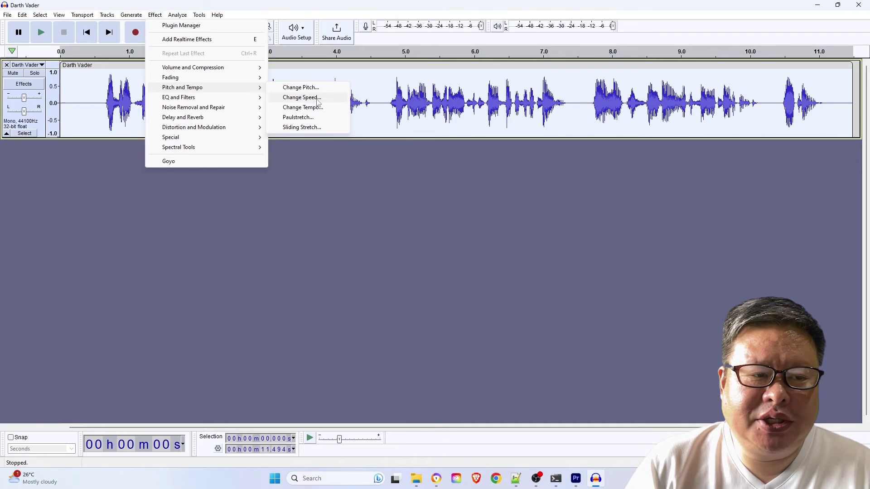
click(302, 98)
click(421, 219)
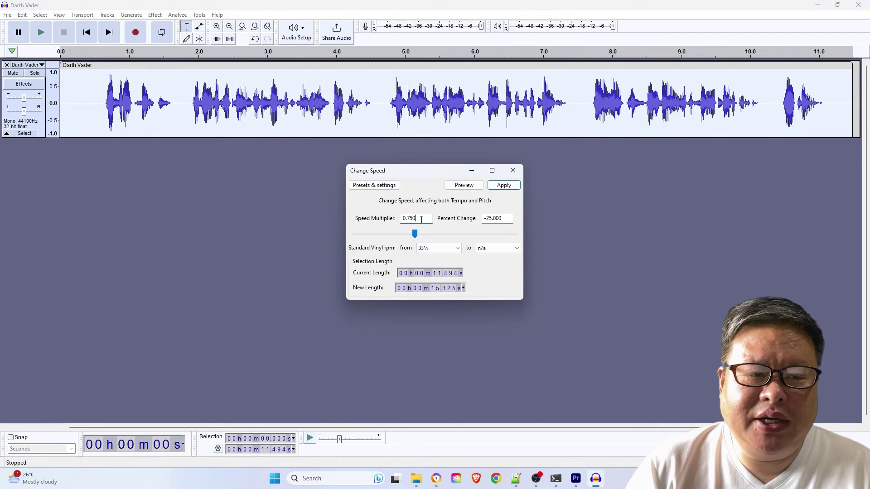
click(503, 185)
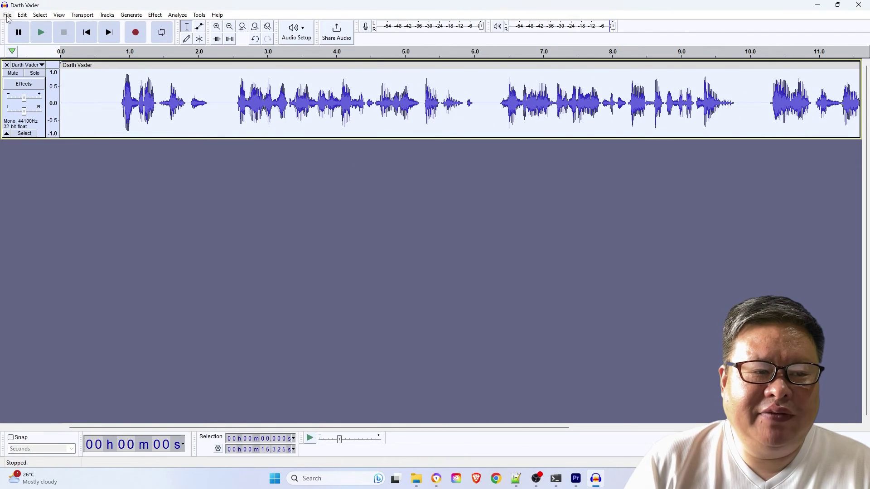
Step: Export the slowed audio as MP3 named Darth Vader 075.mp3
click(8, 15)
mouse_move(23, 83)
click(131, 113)
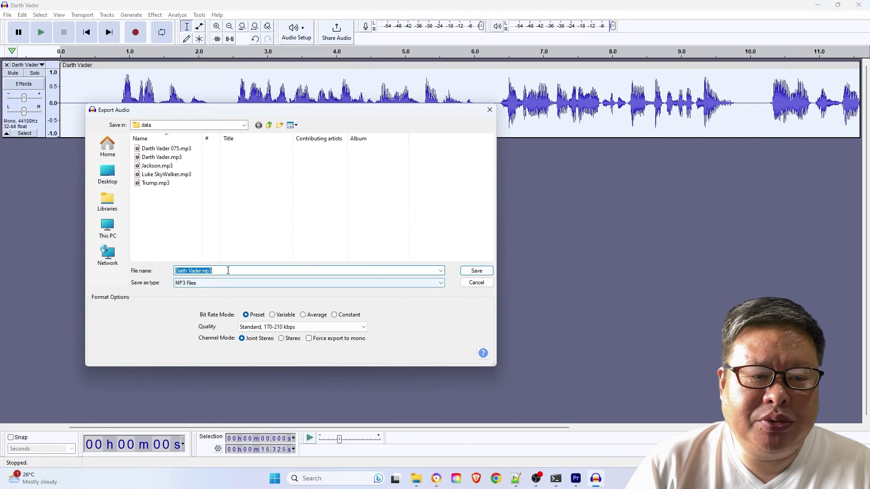
click(164, 148)
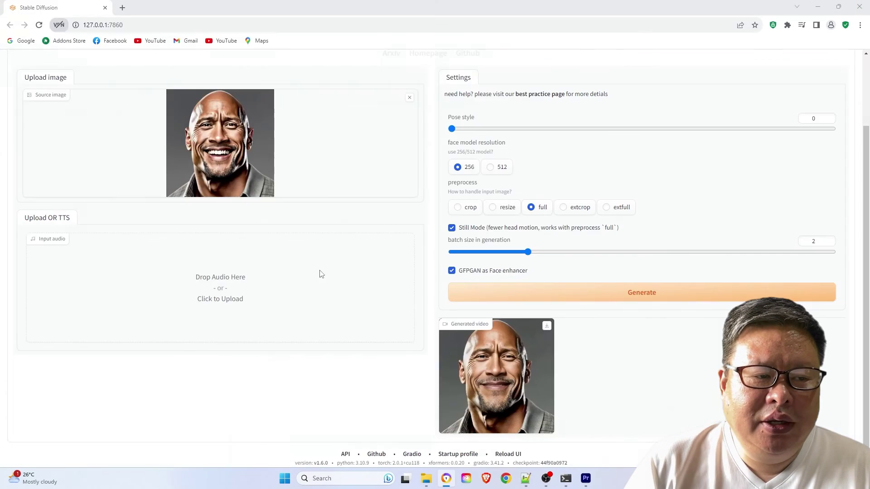
Step: Replace SadTalker's input audio with Darth Vader 075.mp3 from the data folder
click(320, 274)
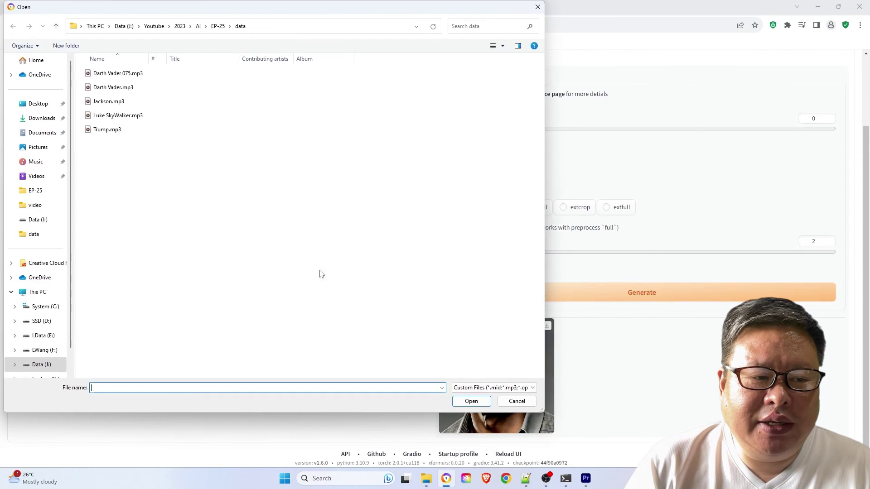
click(126, 76)
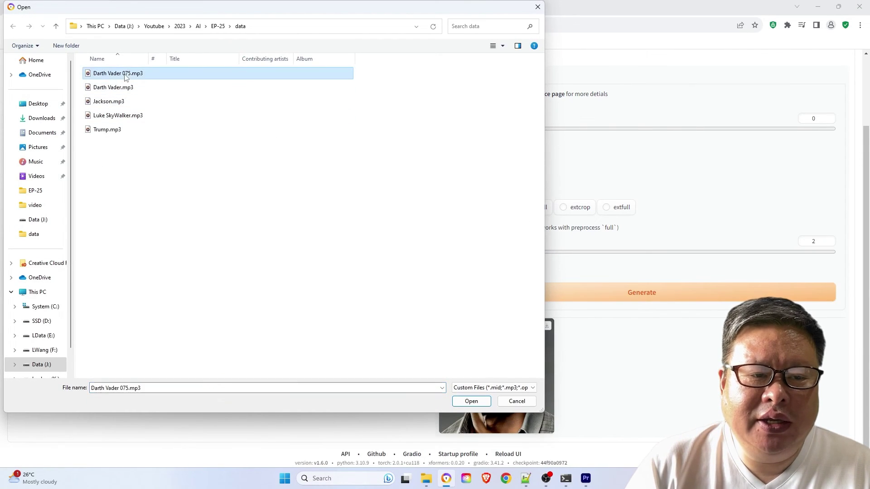
click(471, 401)
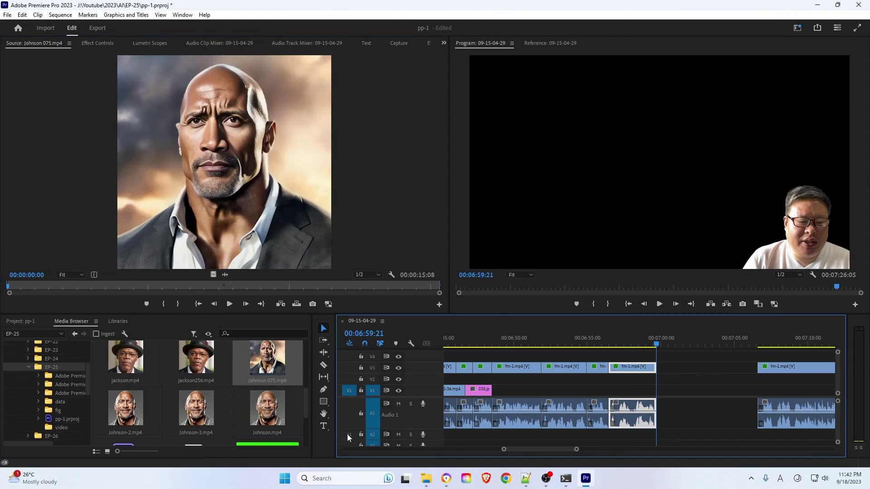
Step: Overwrite Johnson 075.mp4 onto the timeline, speed it to 133%, and play the comparison
click(295, 305)
scroll(537, 448, up, 3)
click(635, 433)
key(ctrl+r)
text(133)
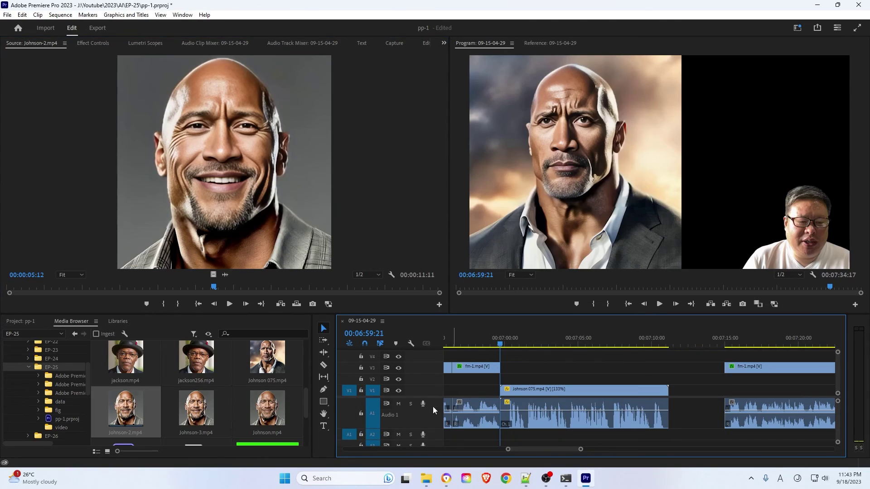
click(548, 381)
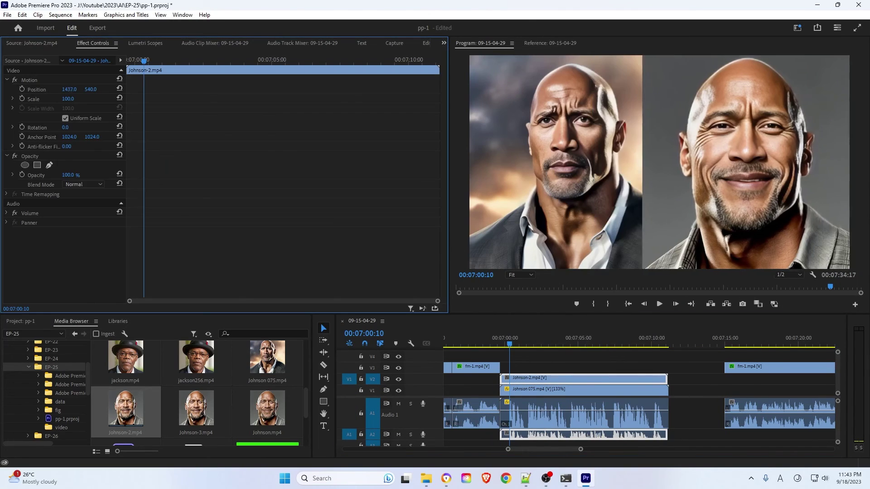